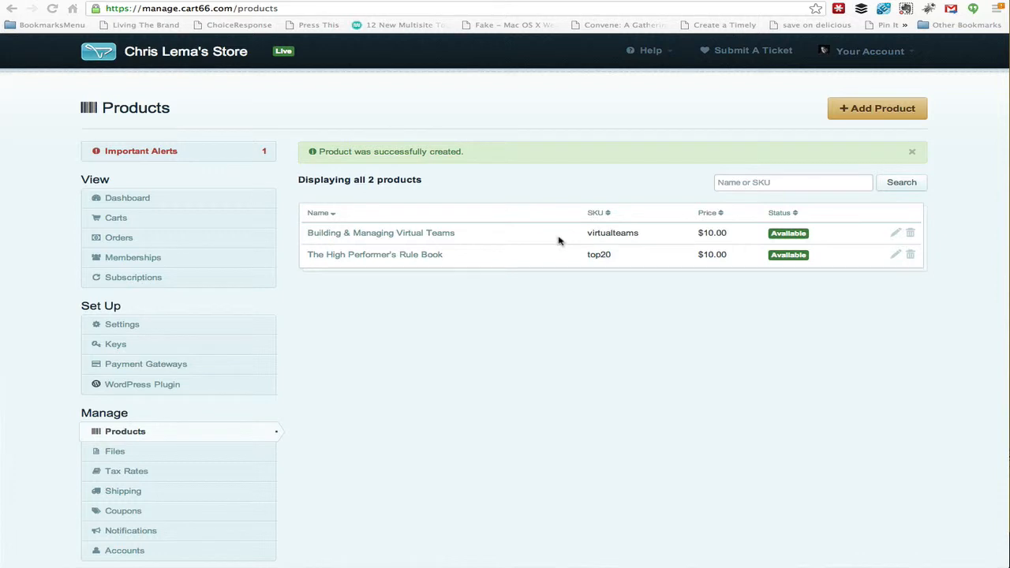
Step: Upload DoneDoneCulture-Pocket.pdf from the Downloads folder to the store's files
left_click(116, 456)
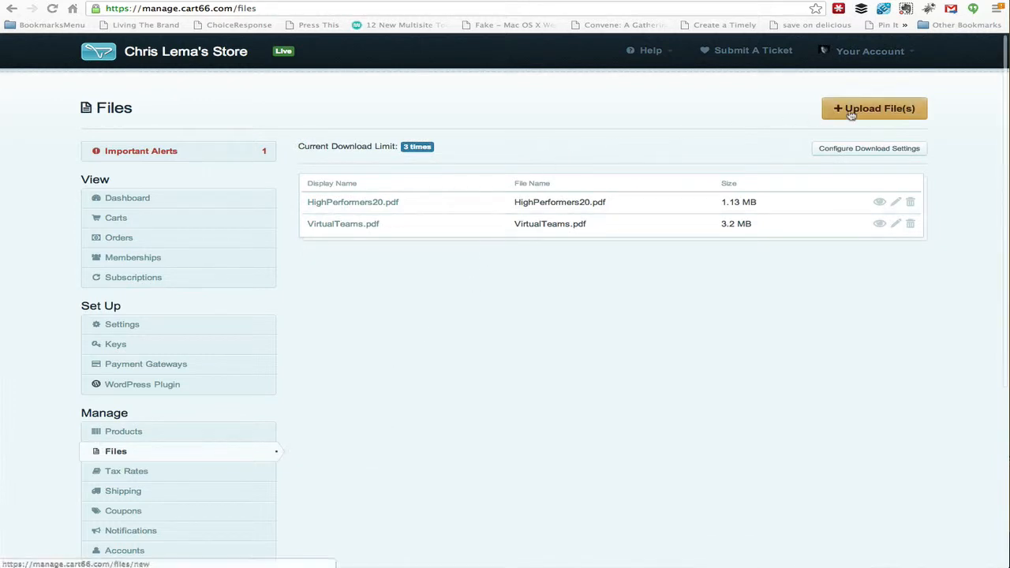
left_click(850, 113)
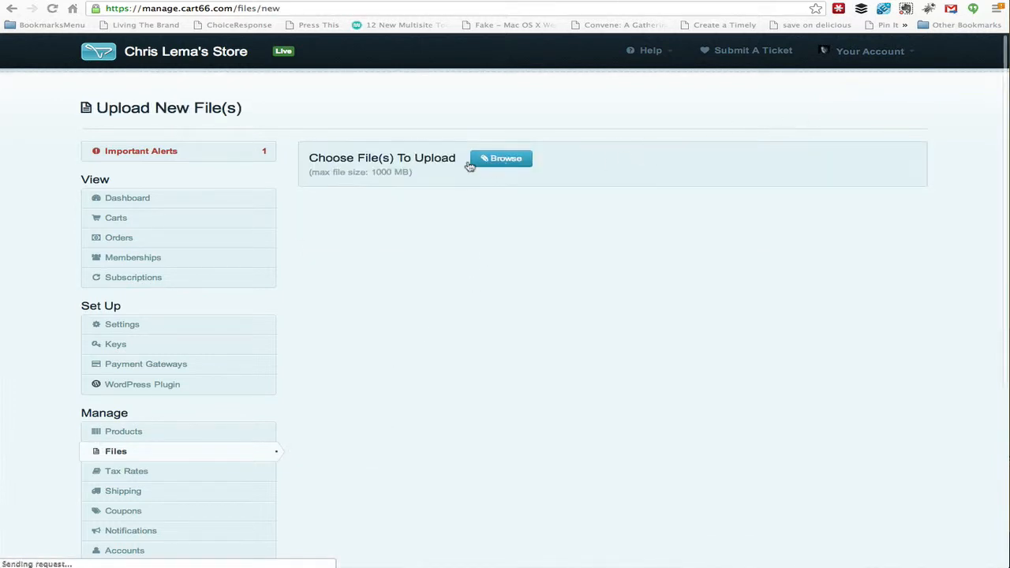
left_click(496, 162)
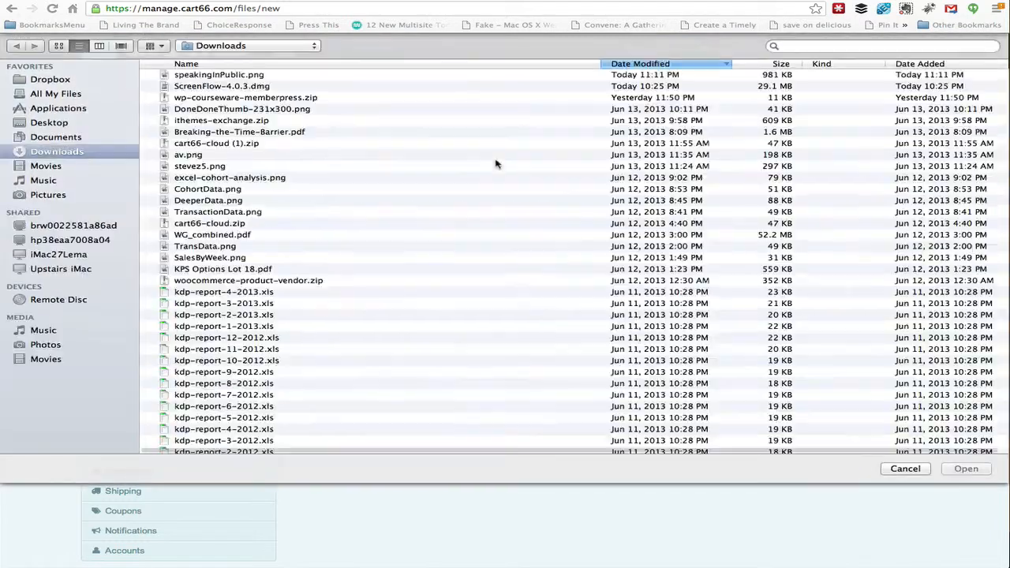
scroll(361, 301, "down", 20)
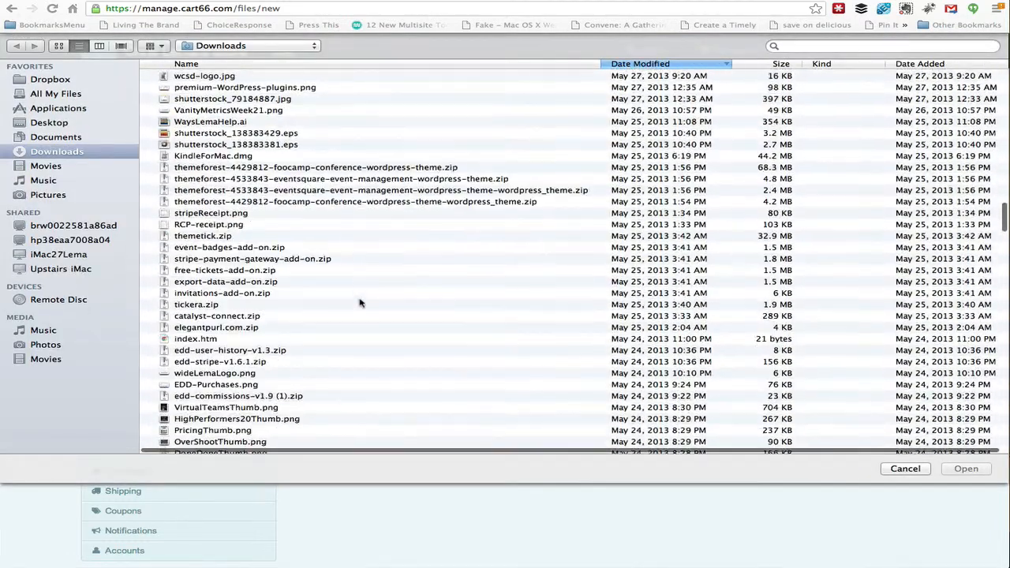
scroll(361, 303, "down", 5)
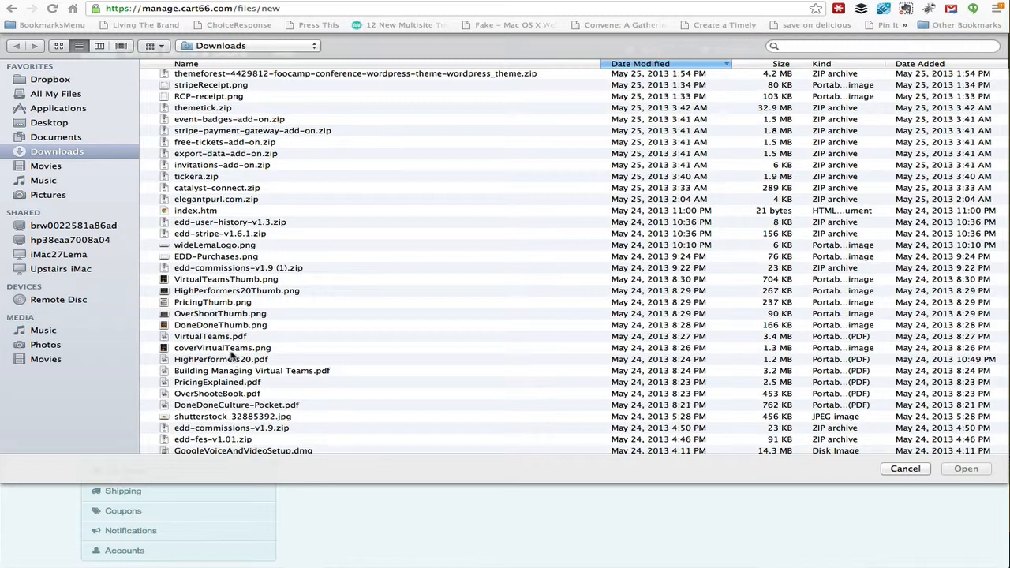
left_click(240, 405)
left_click(967, 468)
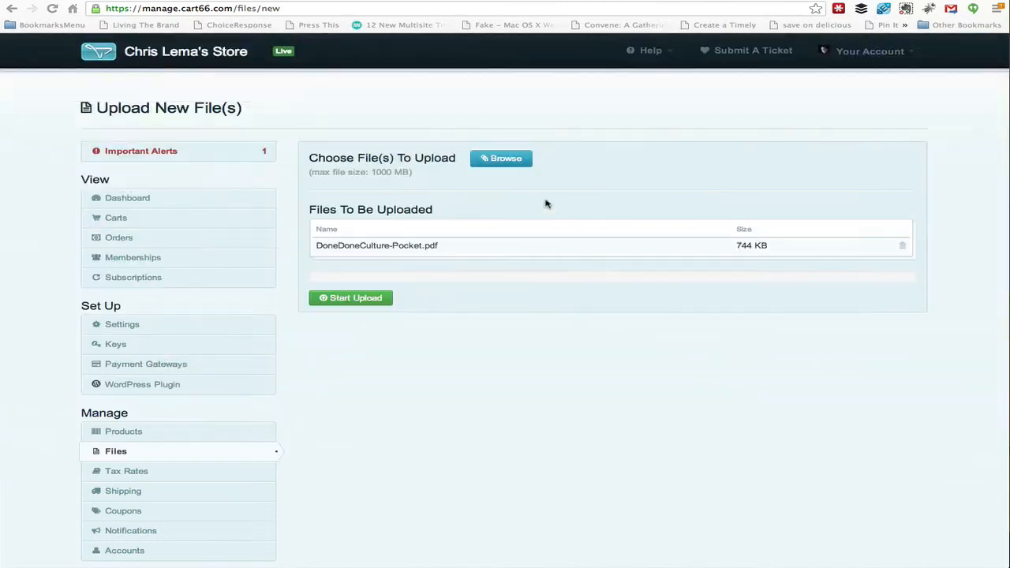
left_click(372, 296)
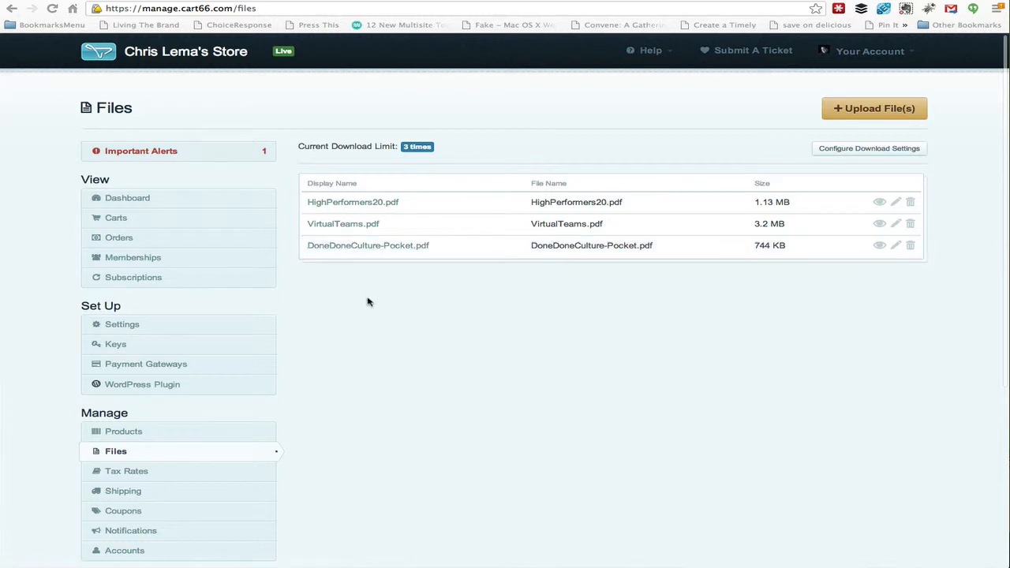
Step: Start a new product and attach DoneDoneCulture-Pocket.pdf as its digital file
left_click(175, 434)
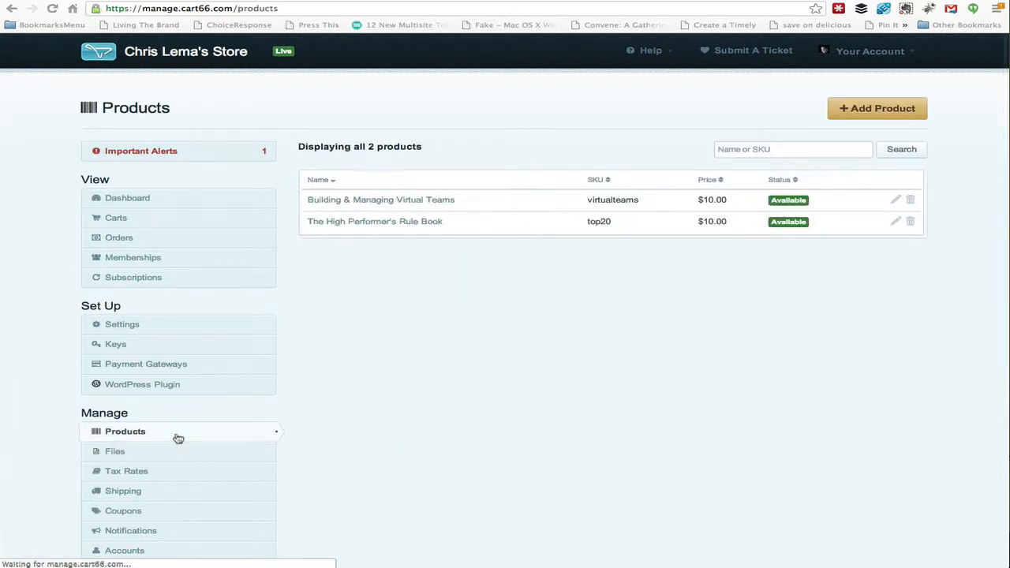
left_click(907, 111)
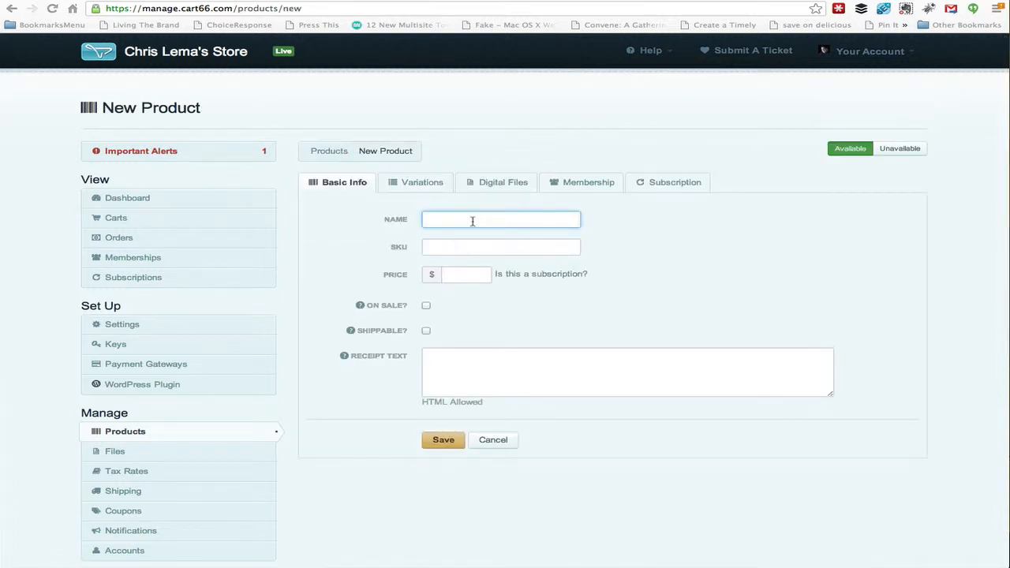
left_click(499, 188)
left_click(501, 225)
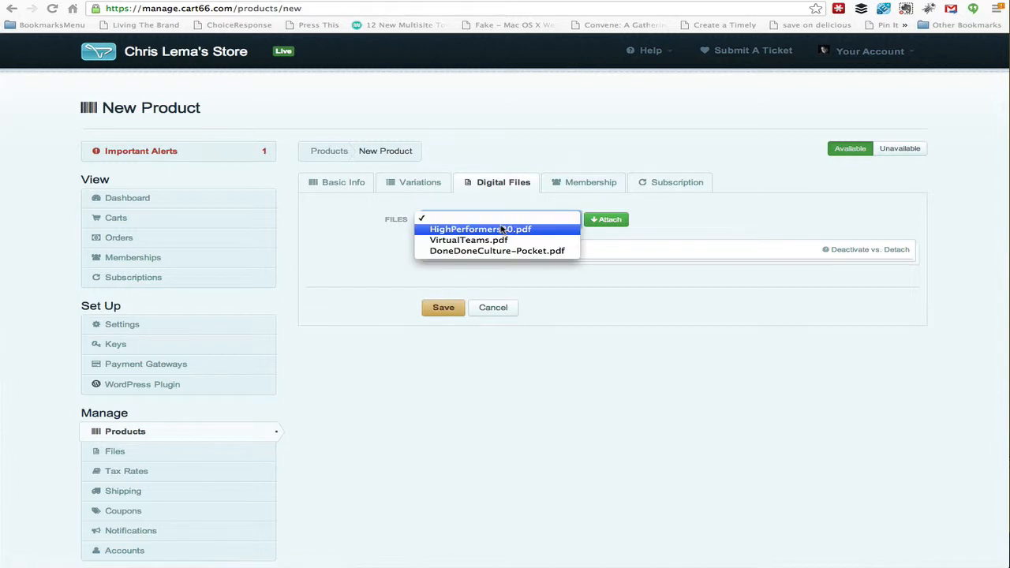
left_click(498, 251)
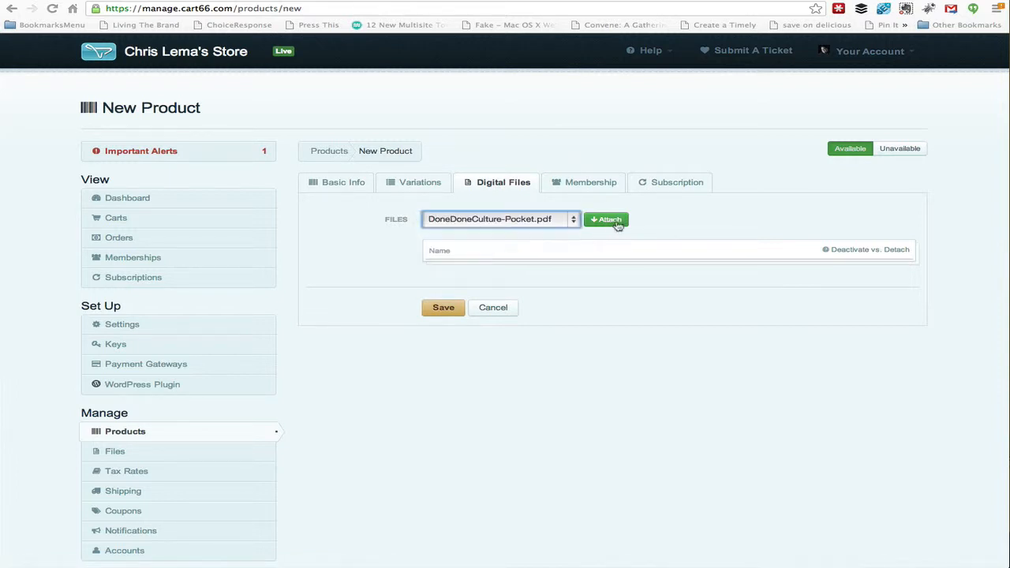
left_click(614, 222)
Step: Name the new product "Creating a Done Done Culture"
left_click(355, 193)
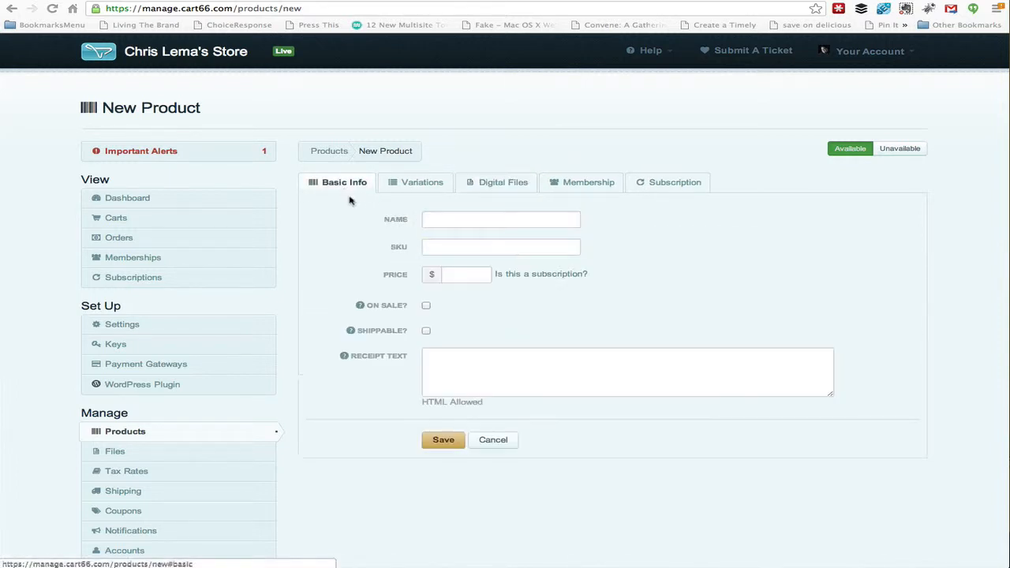
left_click(447, 220)
type("D")
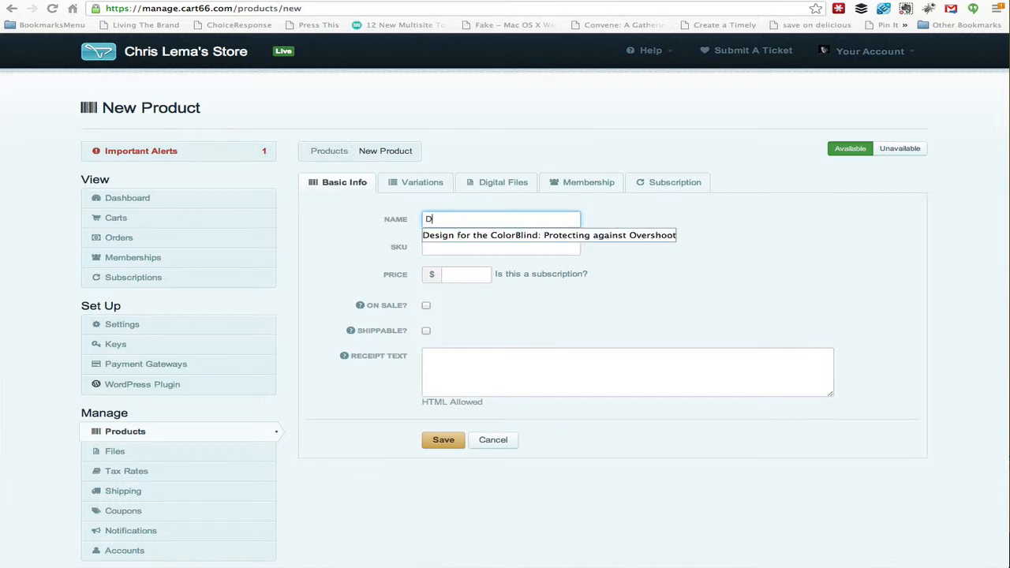
key("BackSpace")
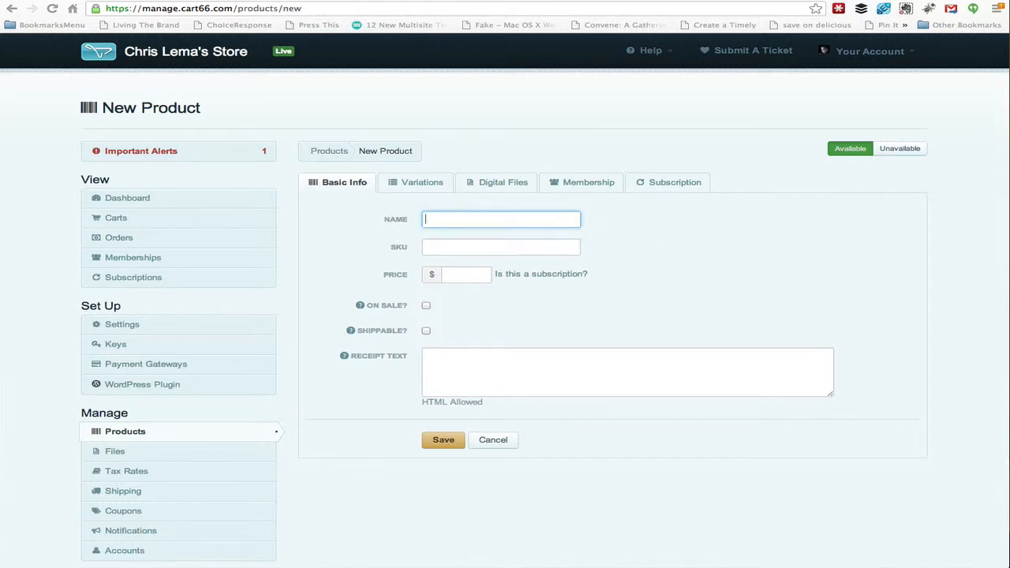
type("Crea")
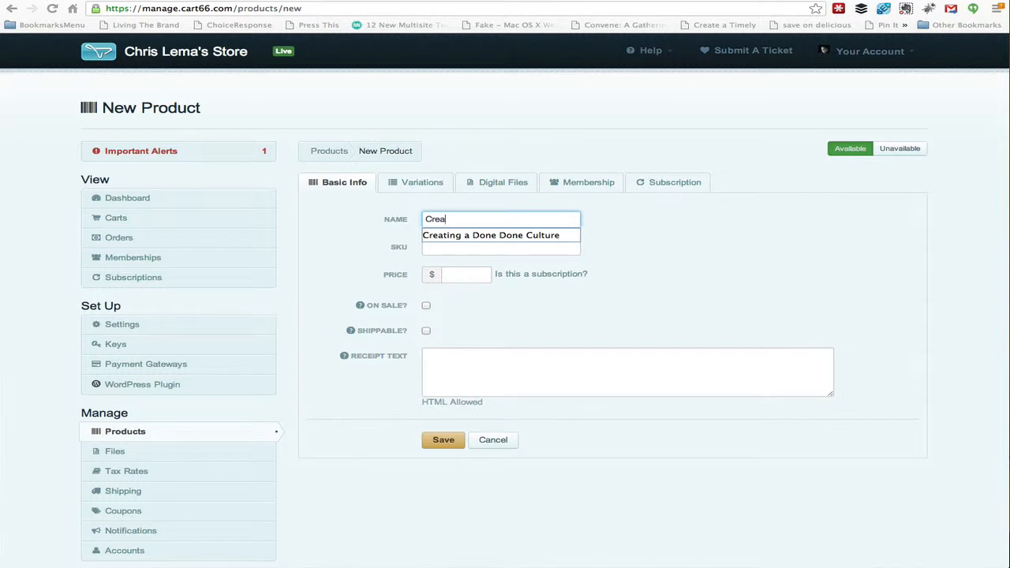
left_click(483, 236)
Step: Set the product's SKU to donedone and price to 10.00, then save the product
left_click(444, 247)
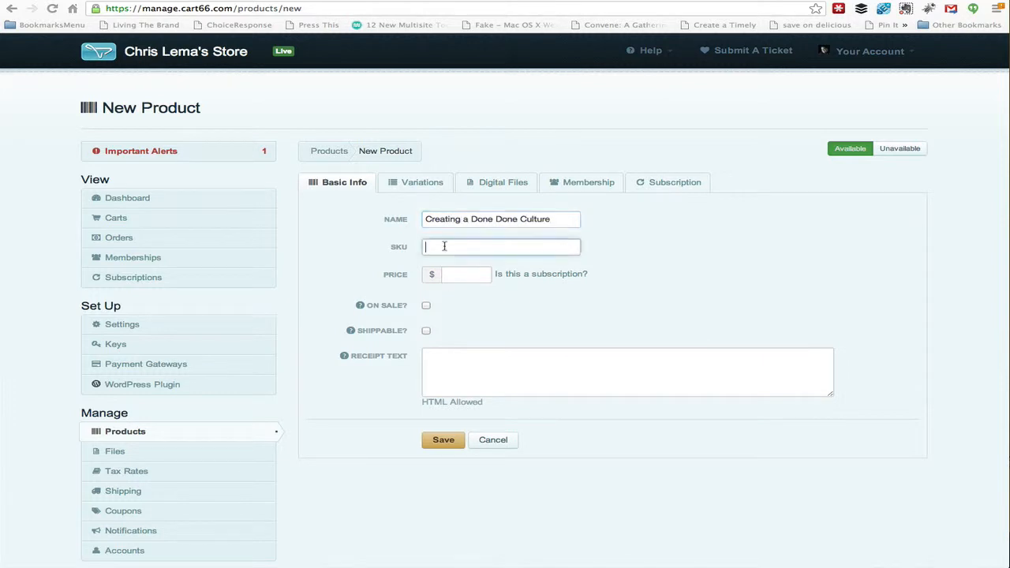
type("donedone")
left_click(463, 275)
type("10.00")
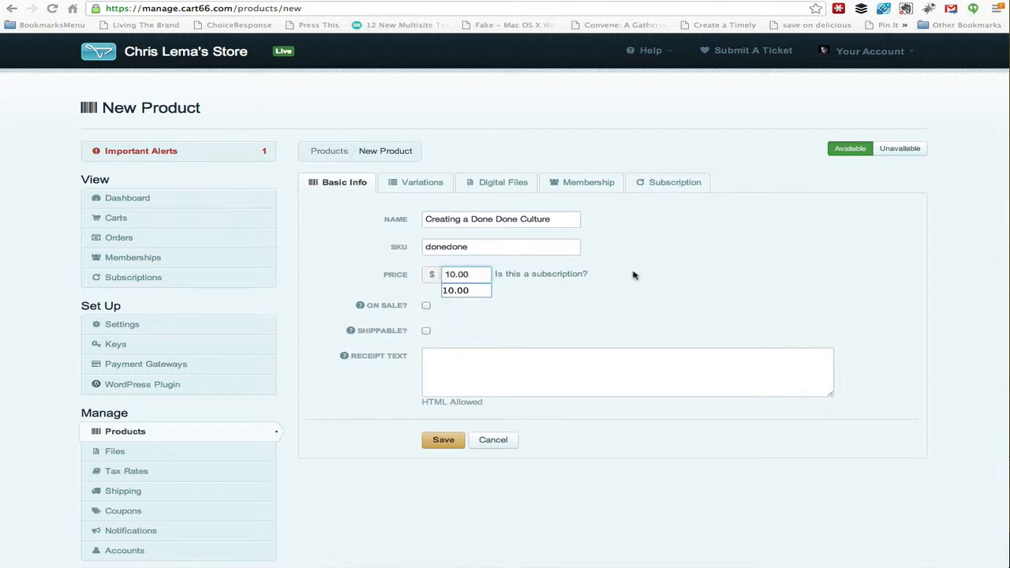
left_click(696, 271)
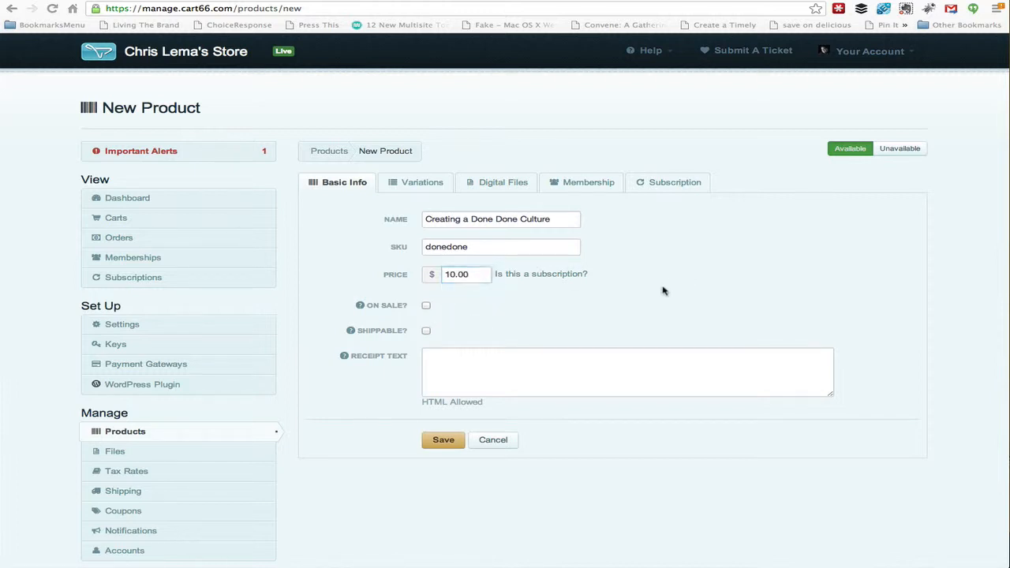
left_click(441, 439)
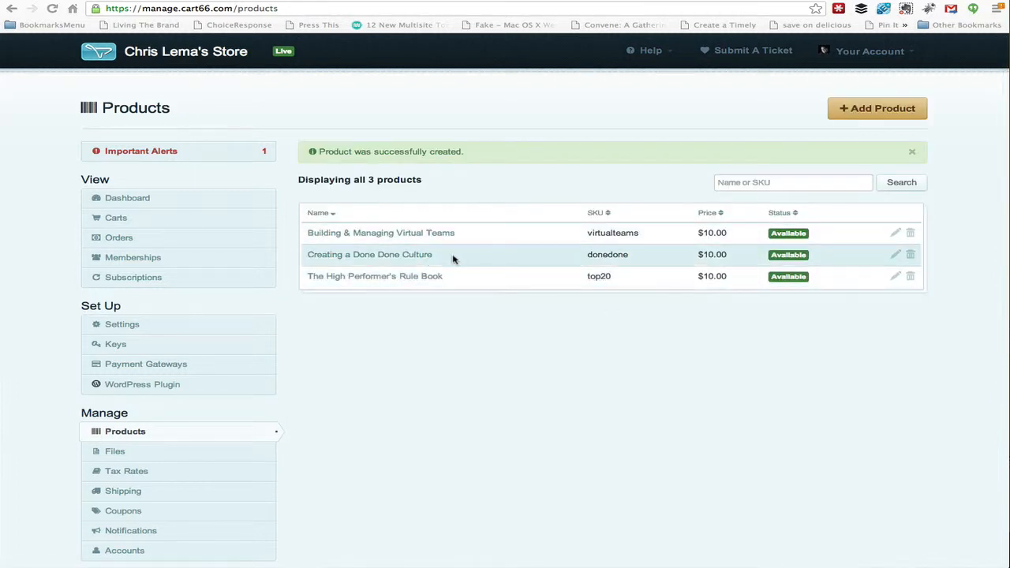
Step: Add a choice-based variation labelled "eBook Extras" with a Radio Button input type to the product
left_click(896, 254)
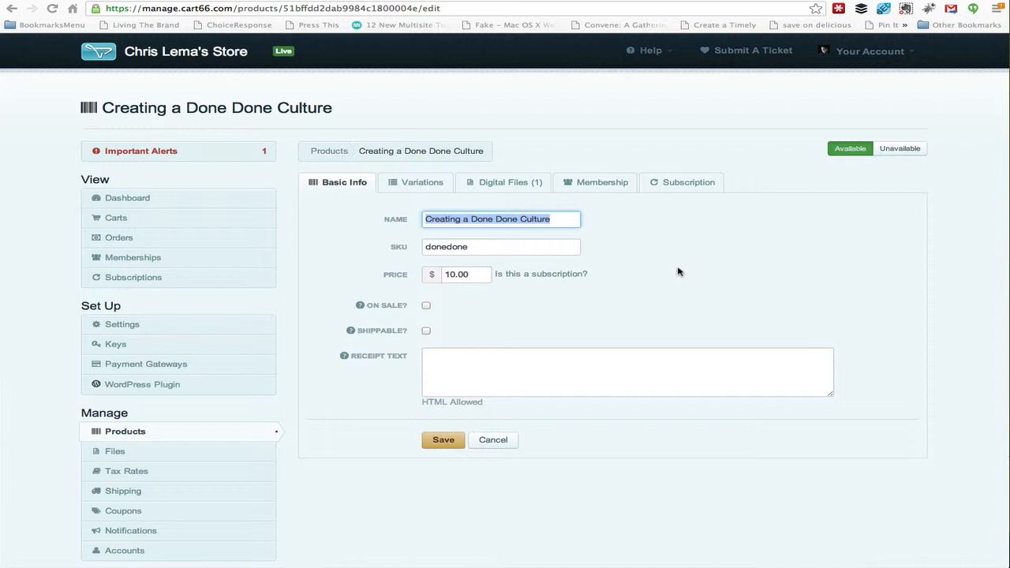
left_click(423, 187)
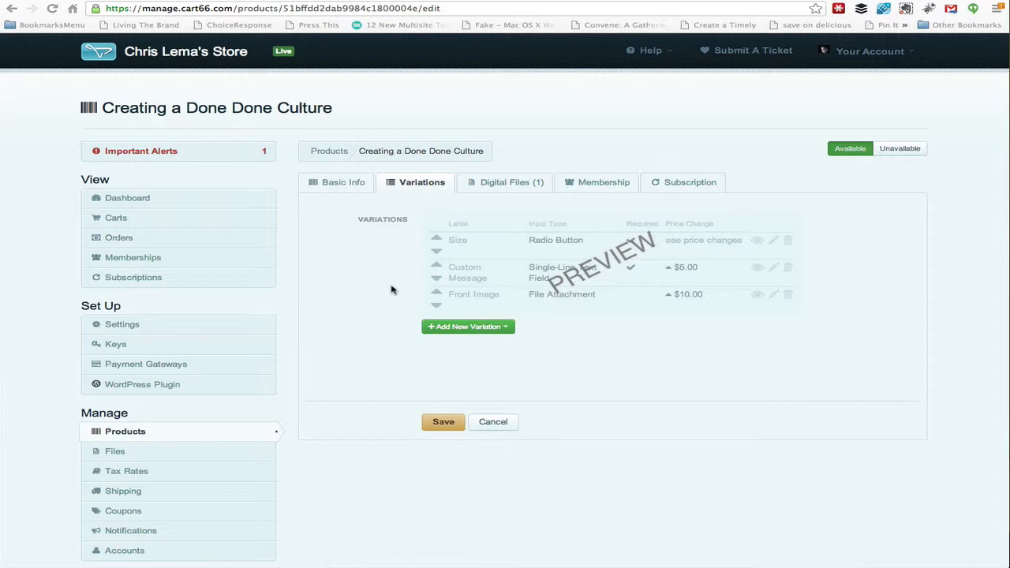
left_click(489, 326)
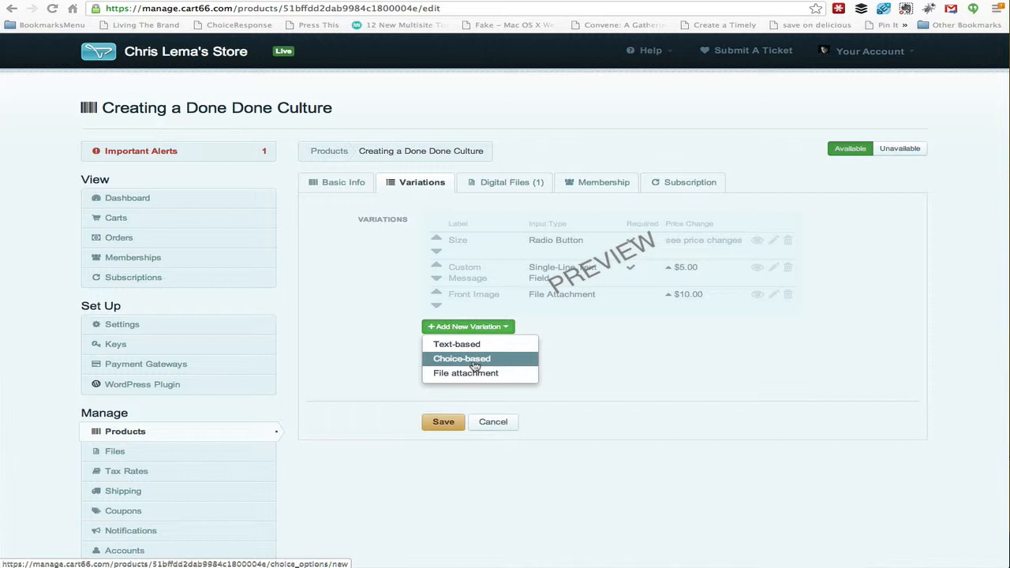
left_click(475, 359)
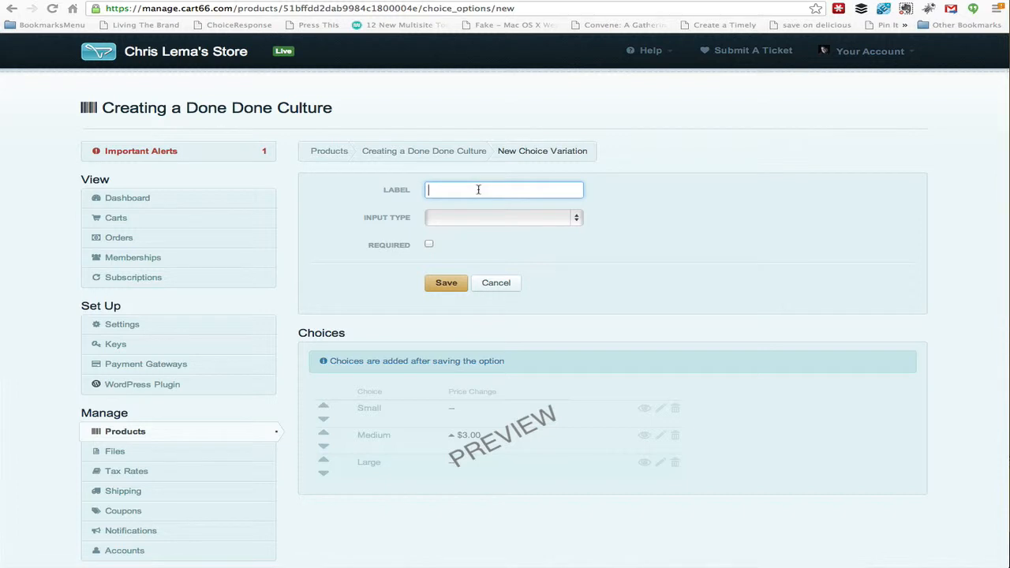
type("Extras")
type("Eboo")
key("BackSpace")
key("BackSpace")
key("BackSpace")
key("BackSpace")
type("eBook")
left_click(490, 218)
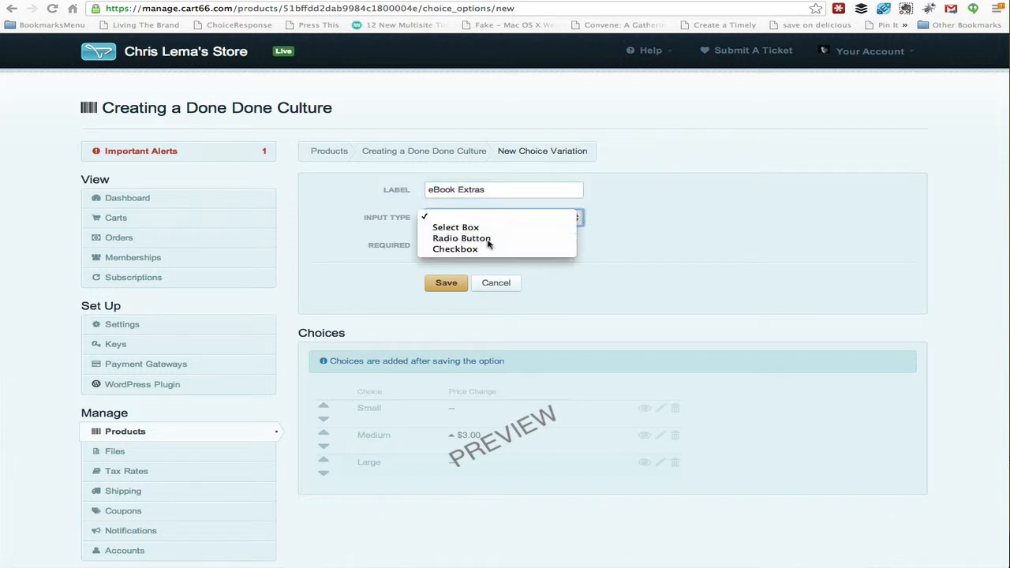
left_click(489, 239)
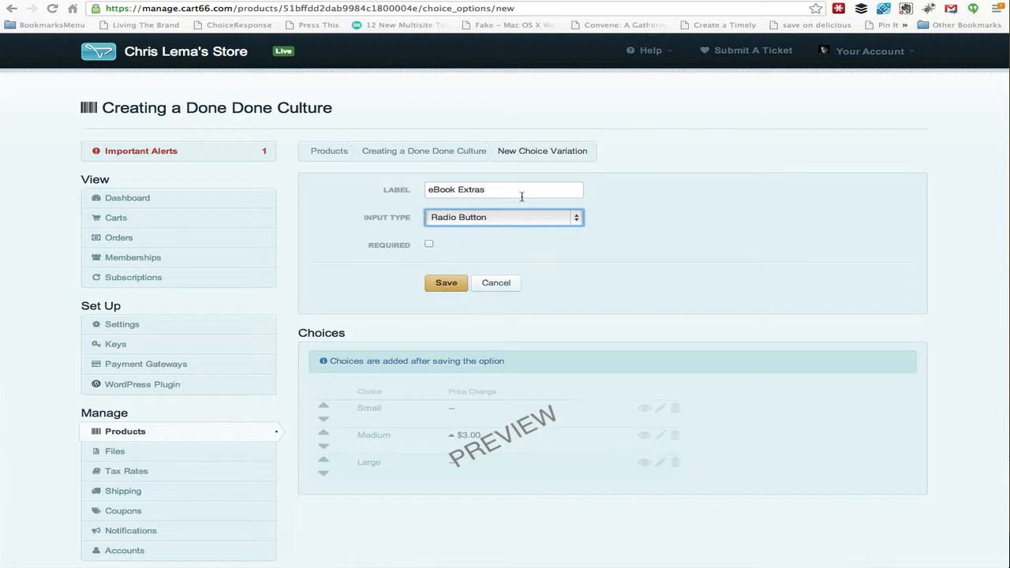
left_click(446, 283)
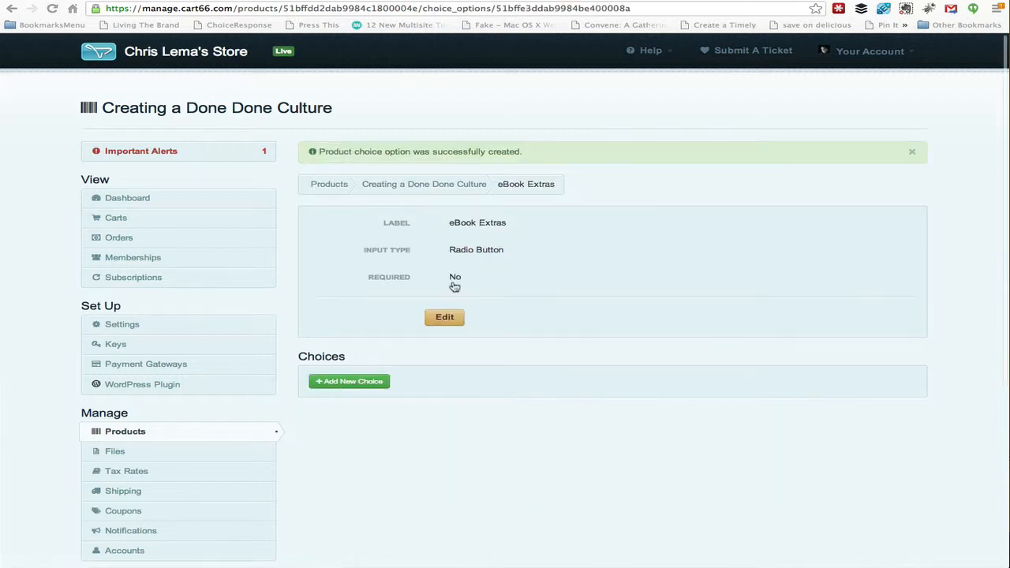
Step: Add a "Coaching Call" choice to eBook Extras that increases the base price by $150
left_click(353, 382)
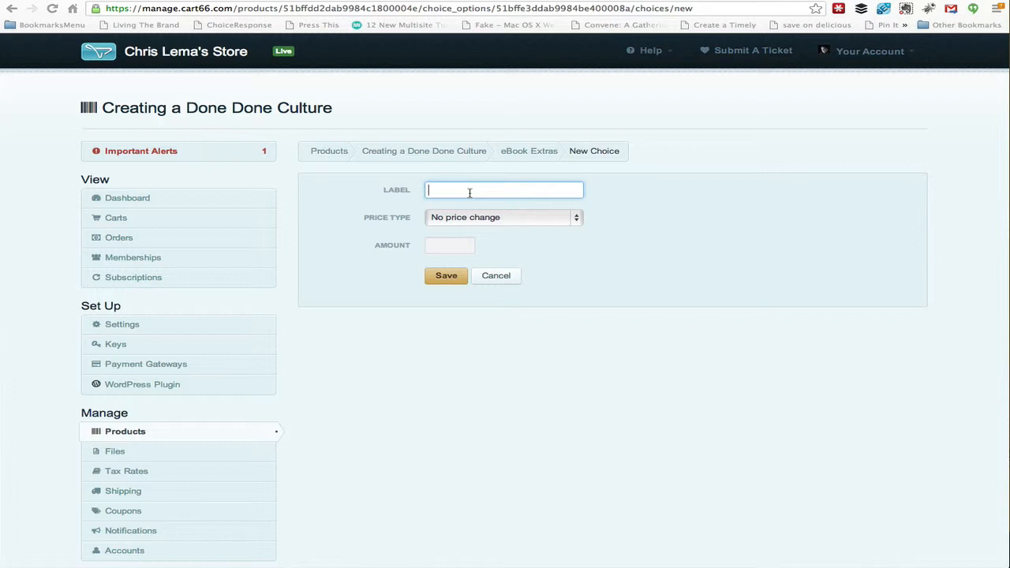
type("Coach")
type("ing Call")
left_click(462, 220)
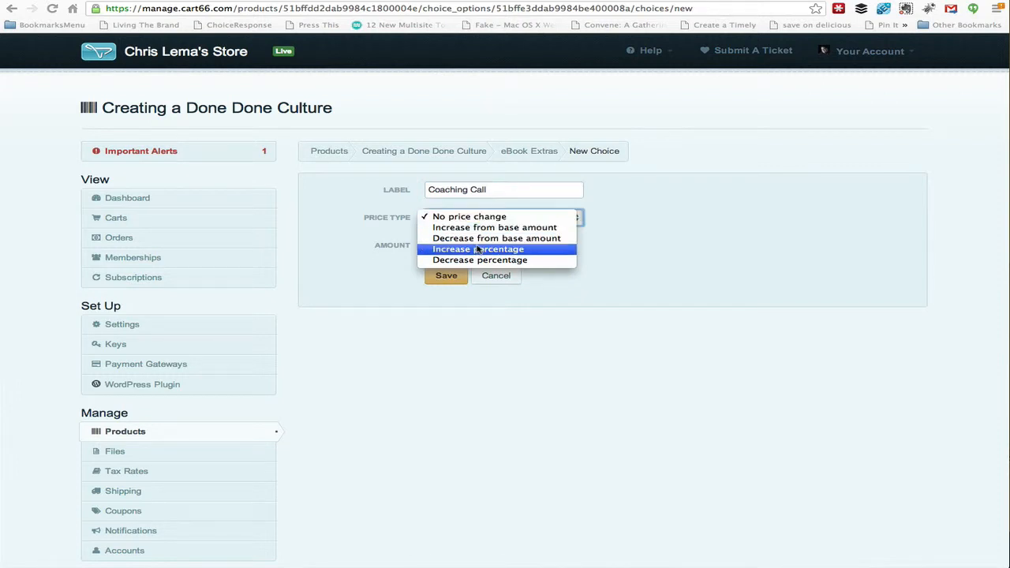
left_click(486, 232)
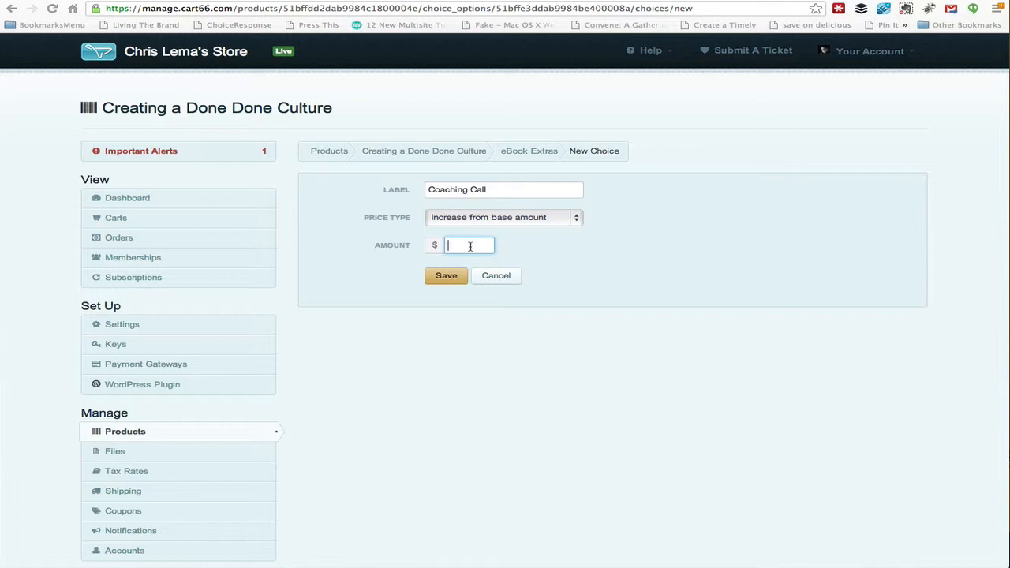
type("50")
key("BackSpace")
key("BackSpace")
type("150")
left_click(447, 275)
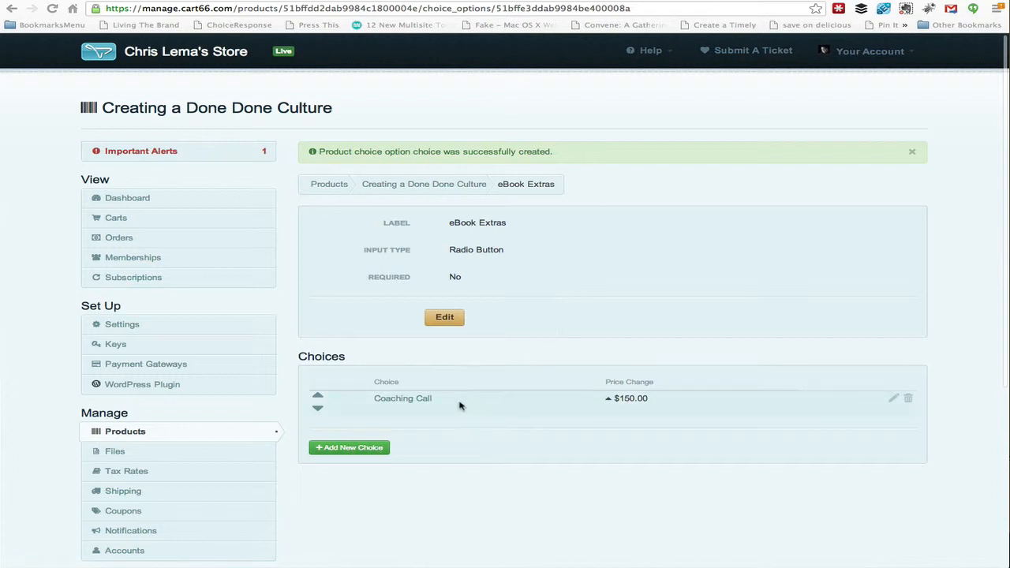
Step: Add a "Team Discussion" choice to eBook Extras that increases the base price by $350.00
left_click(383, 449)
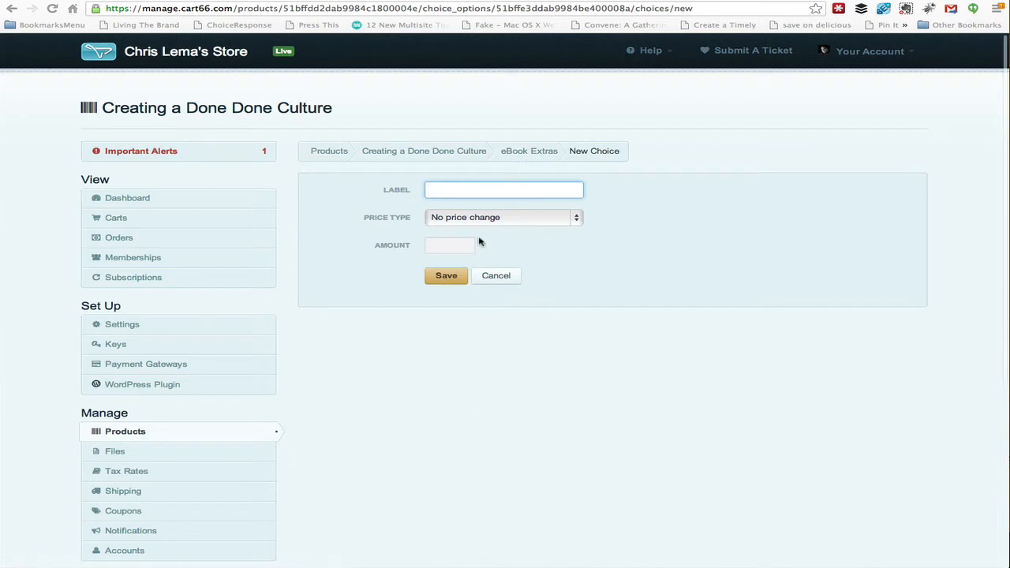
type("Team Dis")
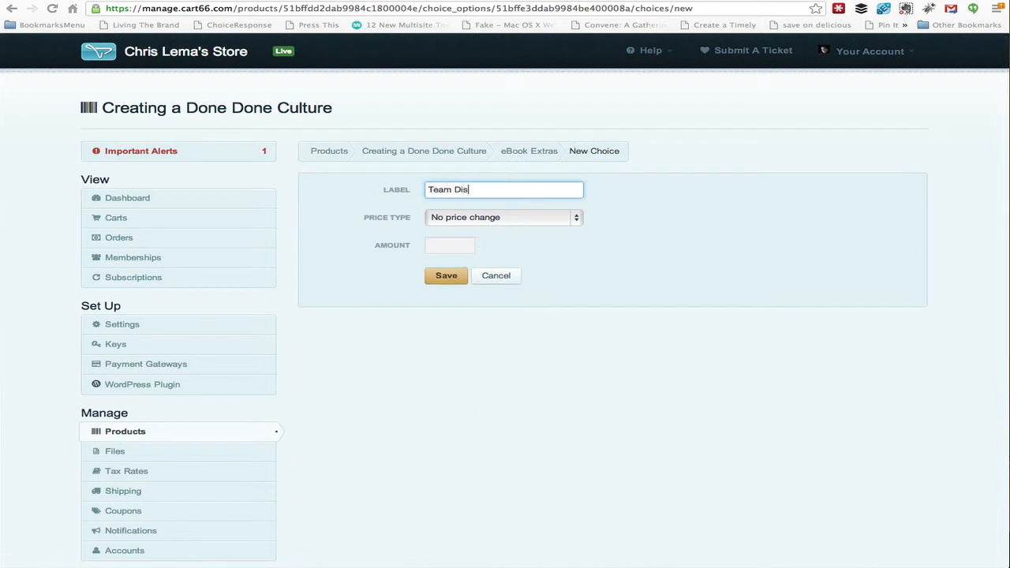
type("cussion")
left_click(501, 222)
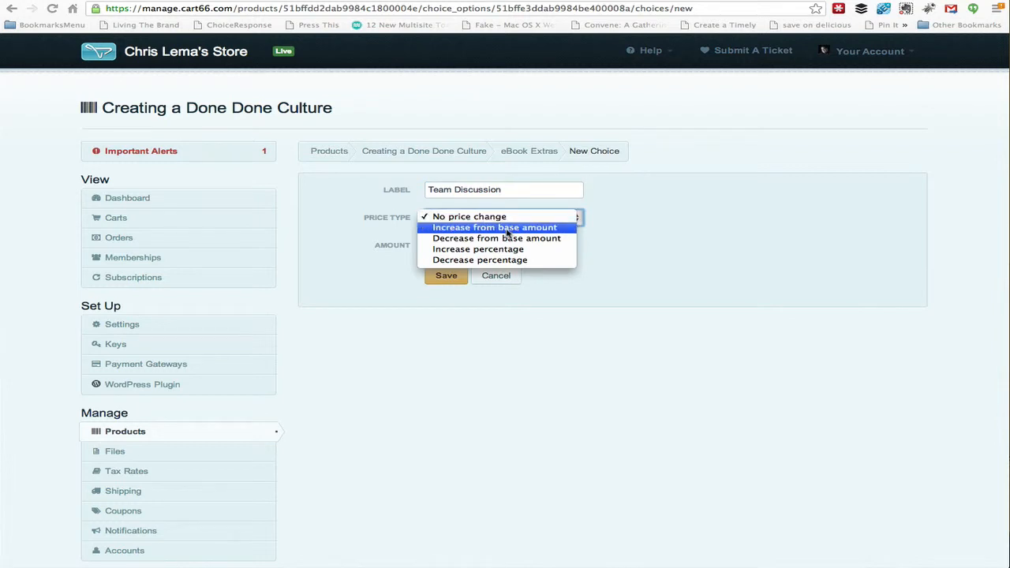
left_click(507, 228)
left_click(478, 246)
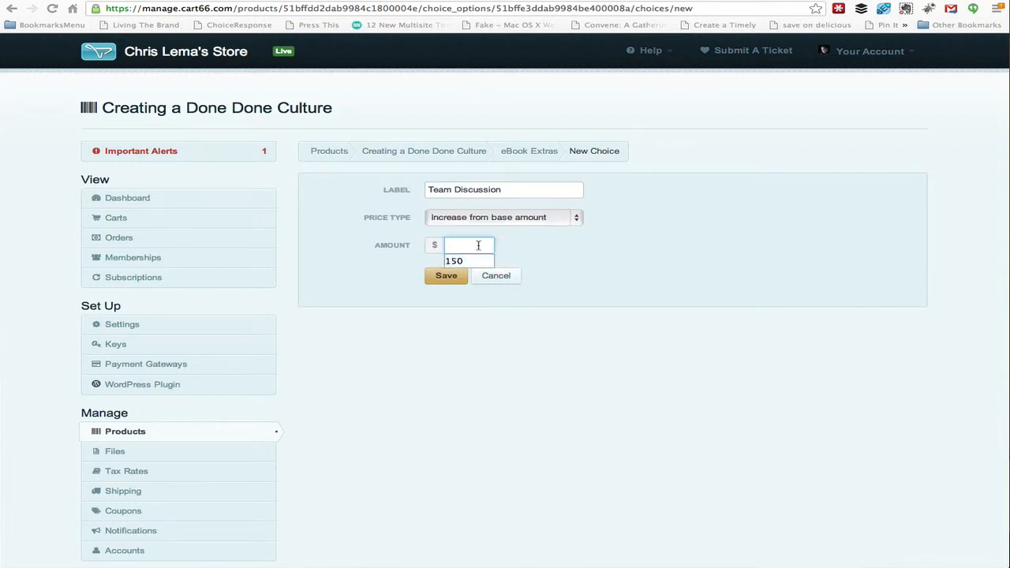
type("350.00")
left_click(446, 275)
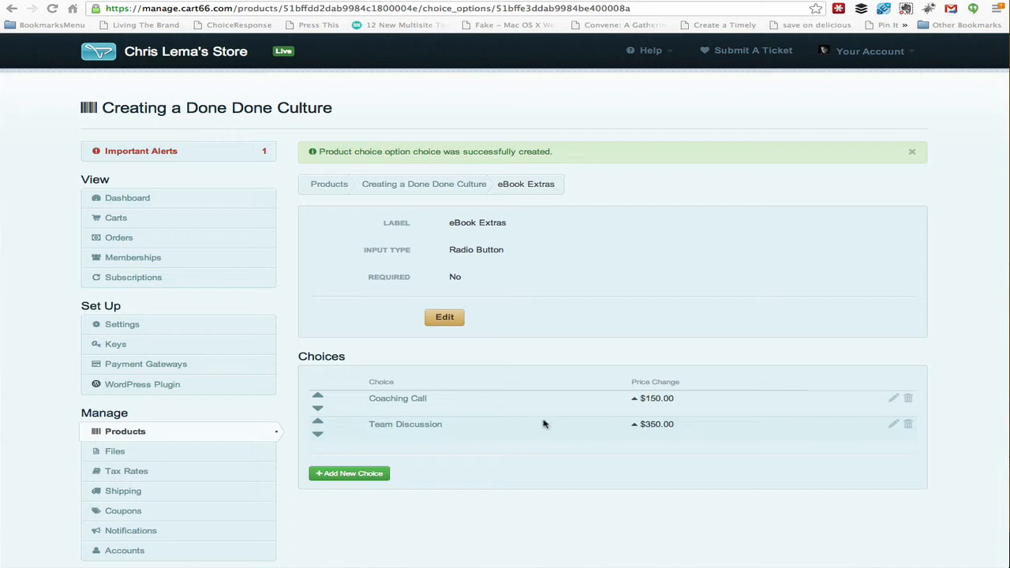
Step: Reopen the Creating a Done Done Culture product and review its eBook Extras variation
left_click(131, 431)
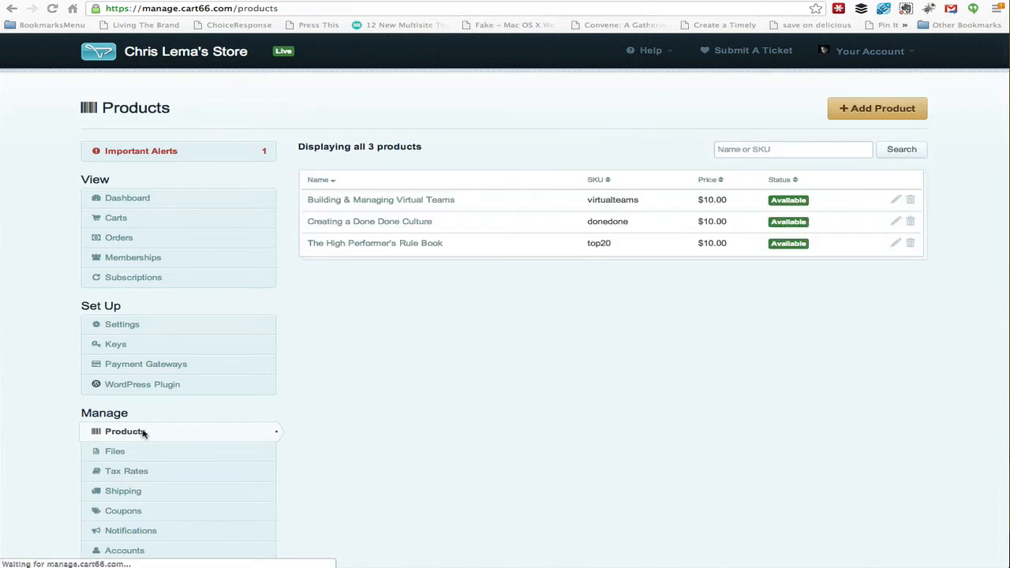
left_click(401, 224)
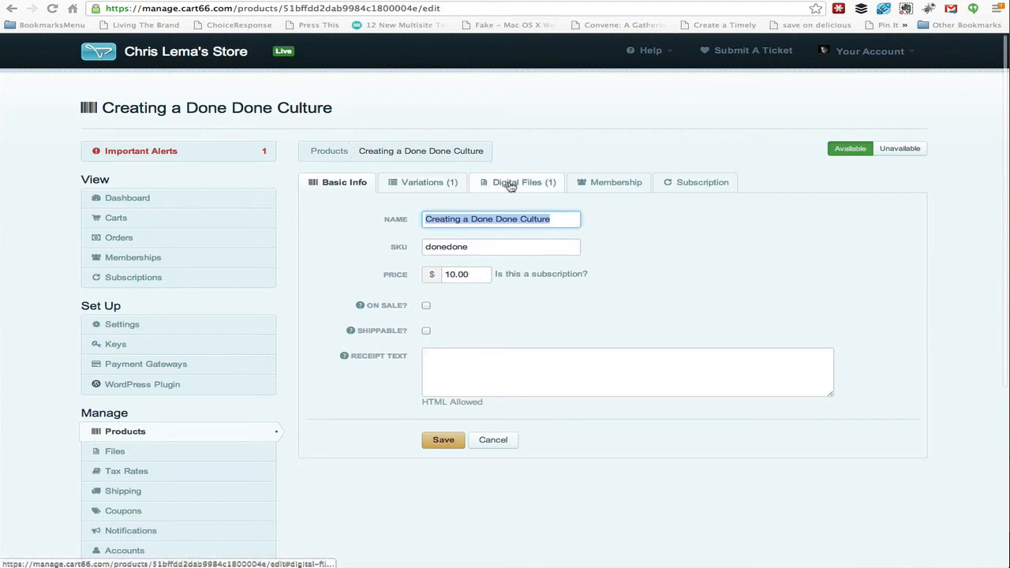
left_click(425, 184)
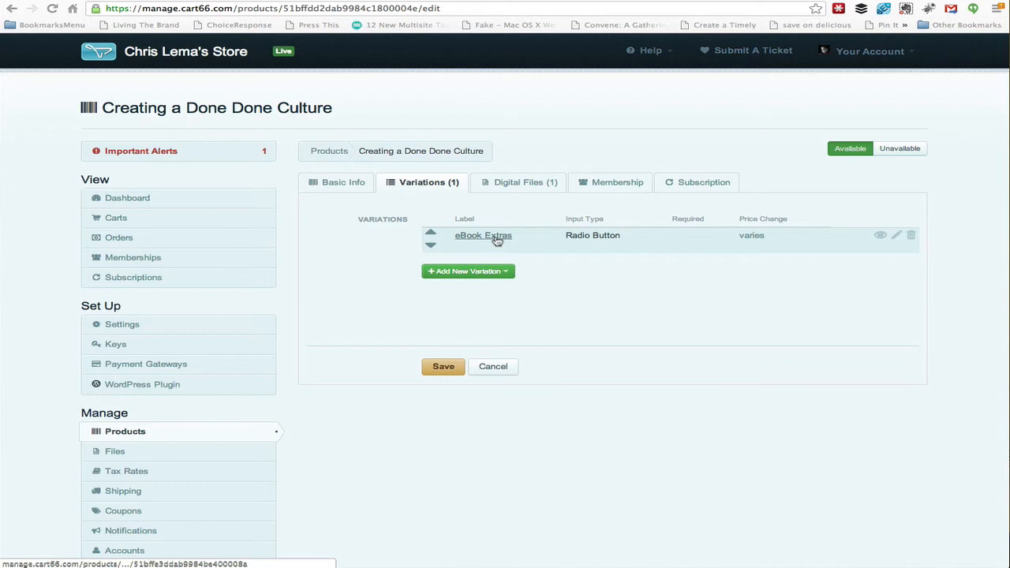
left_click(880, 236)
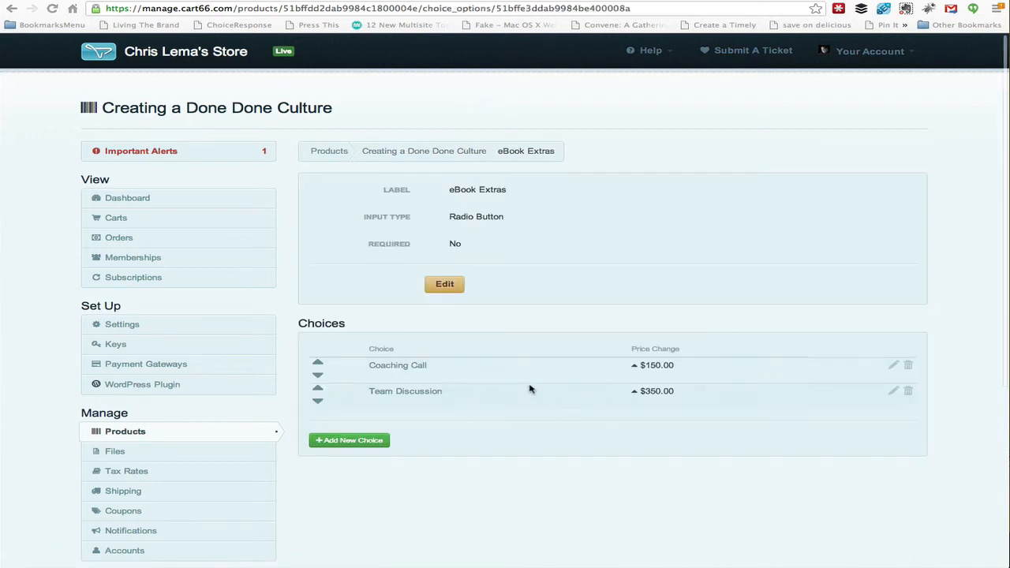